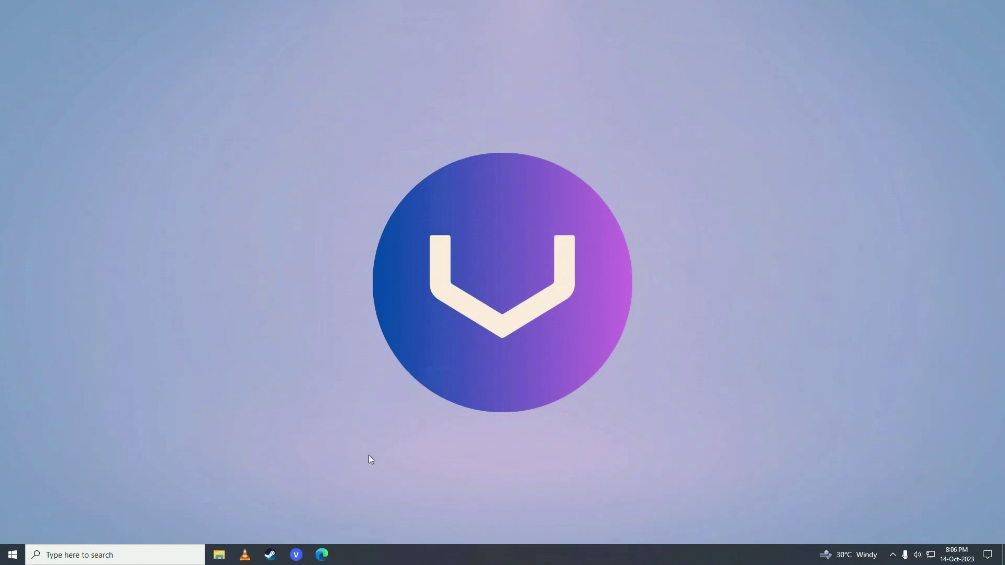
Search 'bluestacks' in Microsoft Edge and open the official bluestacks.com site
{"action": "left_click", "coordinate": [320, 555]}
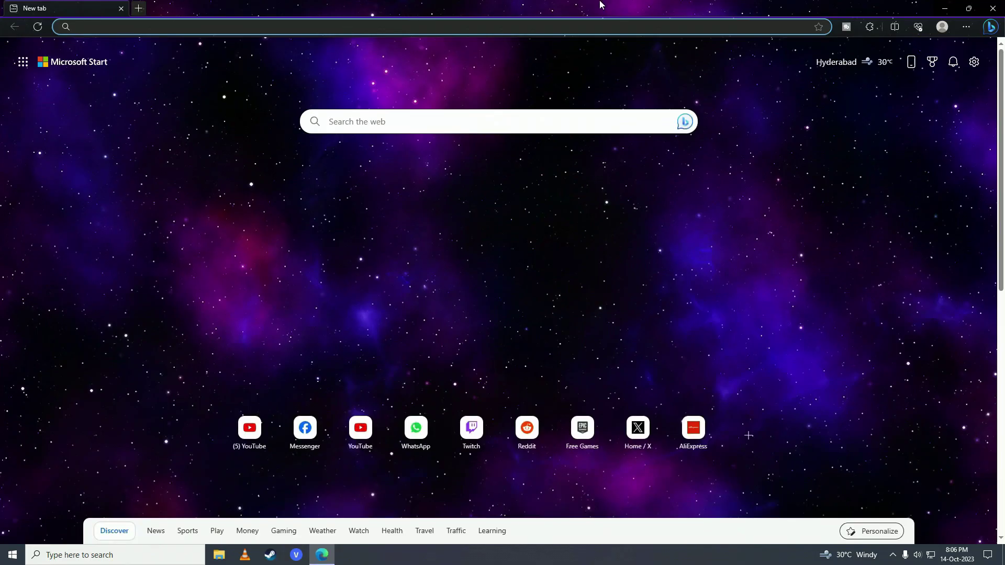
{"action": "type", "text": "bluestacks"}
{"action": "key", "text": "Return"}
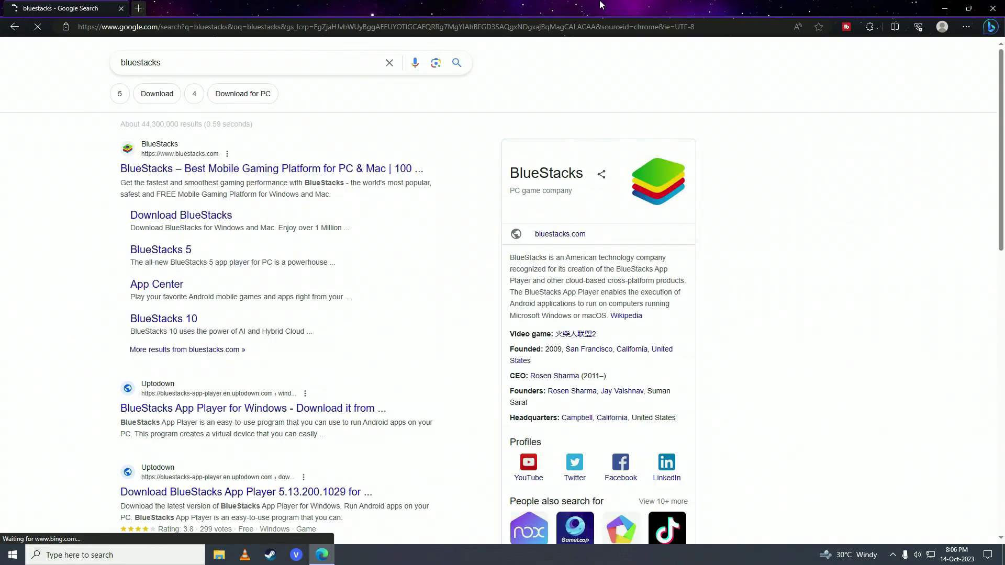
{"action": "left_click", "coordinate": [186, 168]}
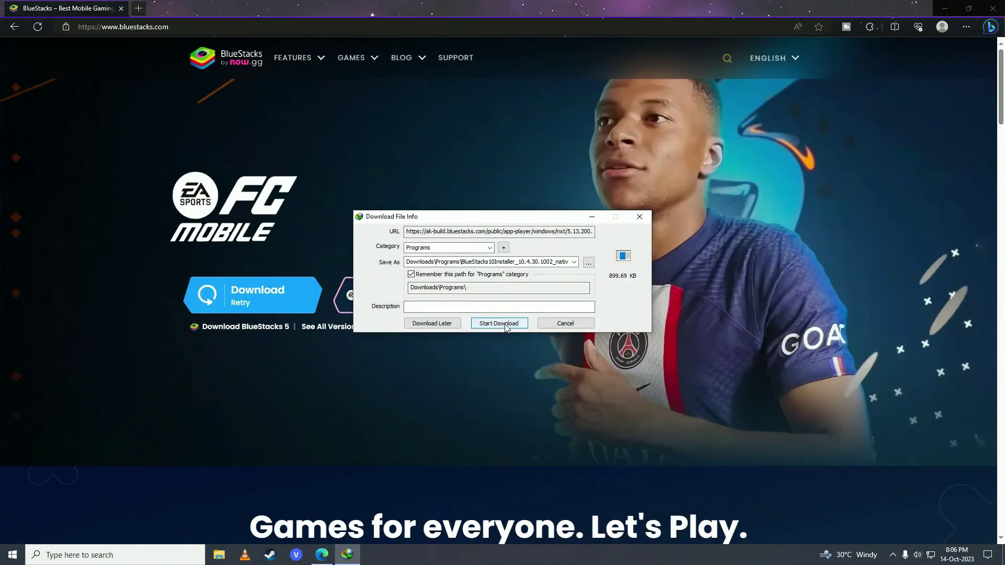
Download the BlueStacks installer, run it, and allow it to make changes
{"action": "left_click", "coordinate": [506, 324]}
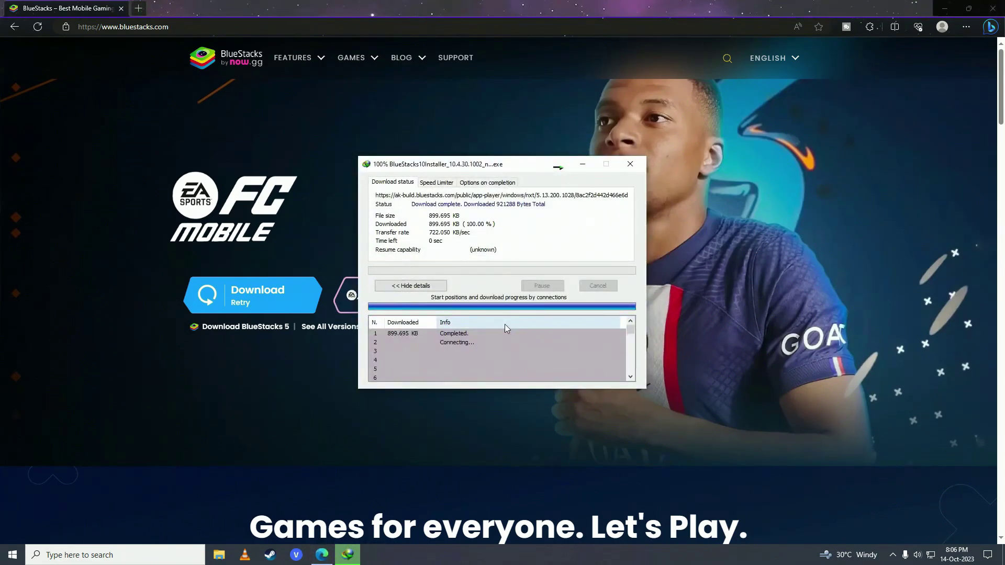
{"action": "left_click", "coordinate": [413, 309]}
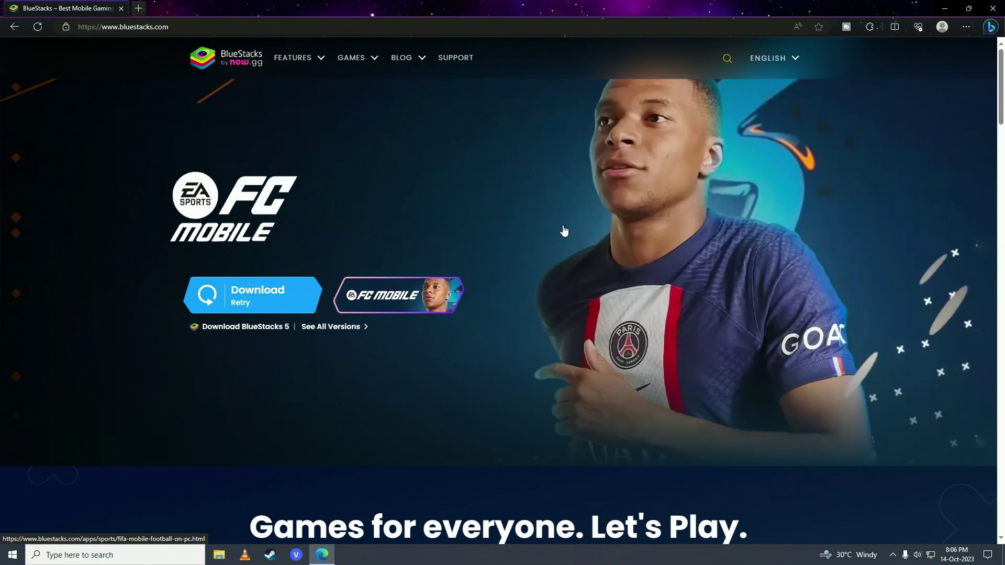
{"action": "left_click", "coordinate": [476, 352]}
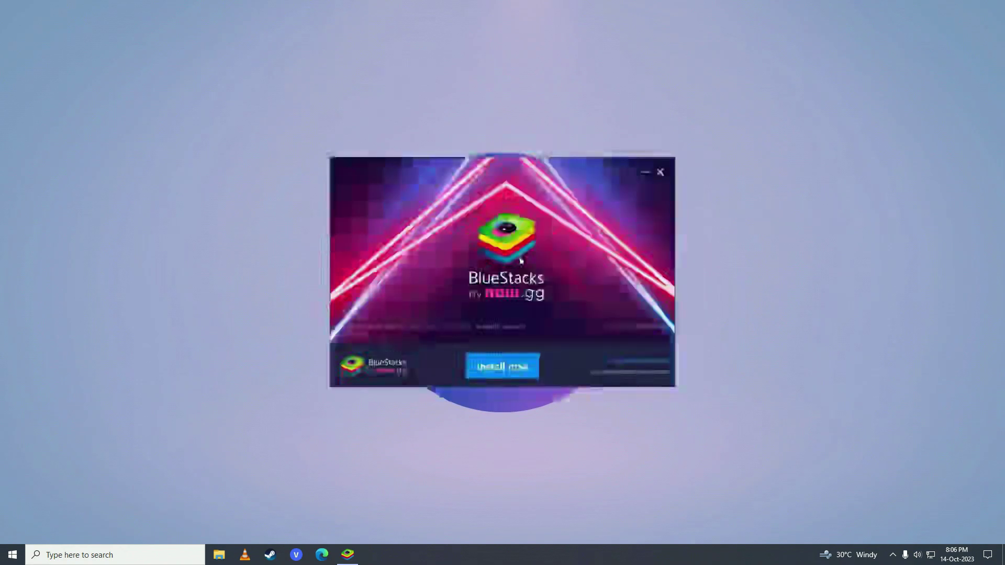
Install BlueStacks to the default data path and let it download and extract files
{"action": "left_click", "coordinate": [611, 362]}
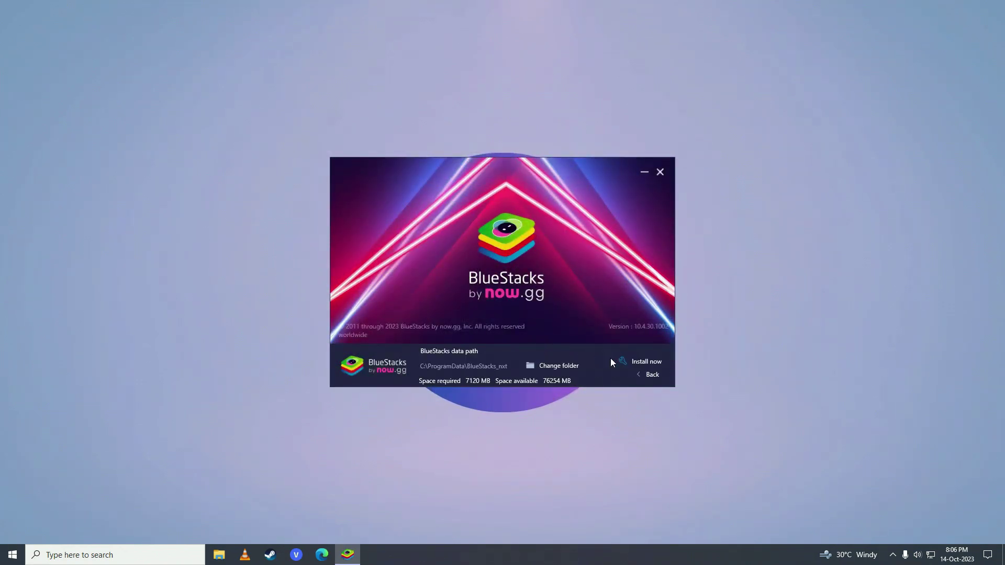
{"action": "left_click", "coordinate": [646, 361]}
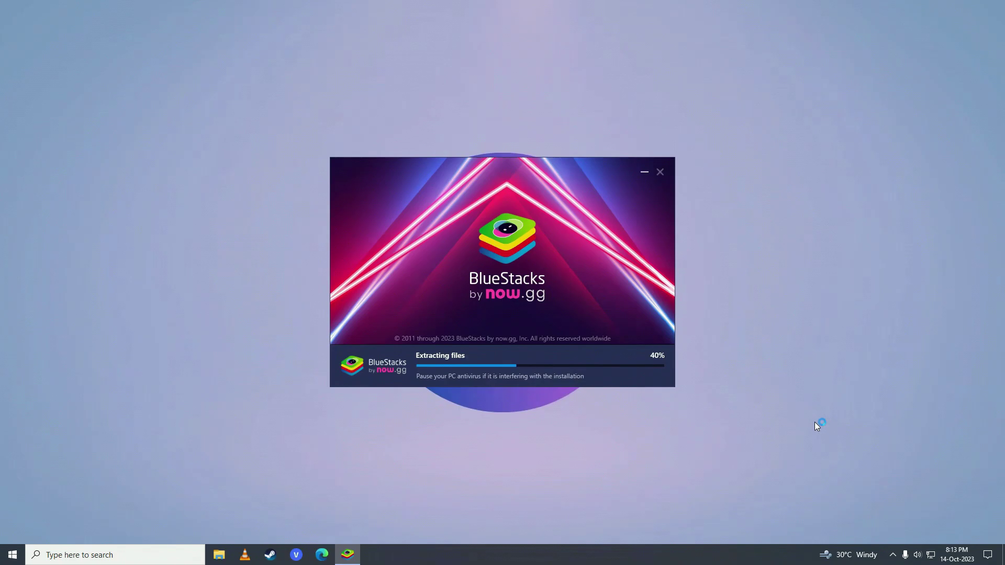
{"action": "left_click", "coordinate": [894, 555]}
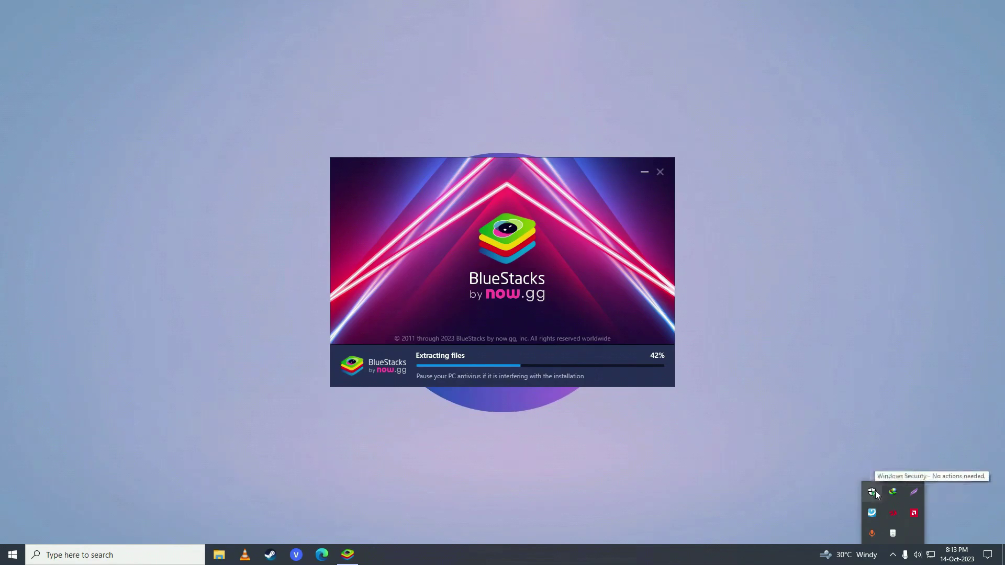
Switch Real-time protection off under Virus & threat protection settings in Windows Security
{"action": "left_click", "coordinate": [875, 491]}
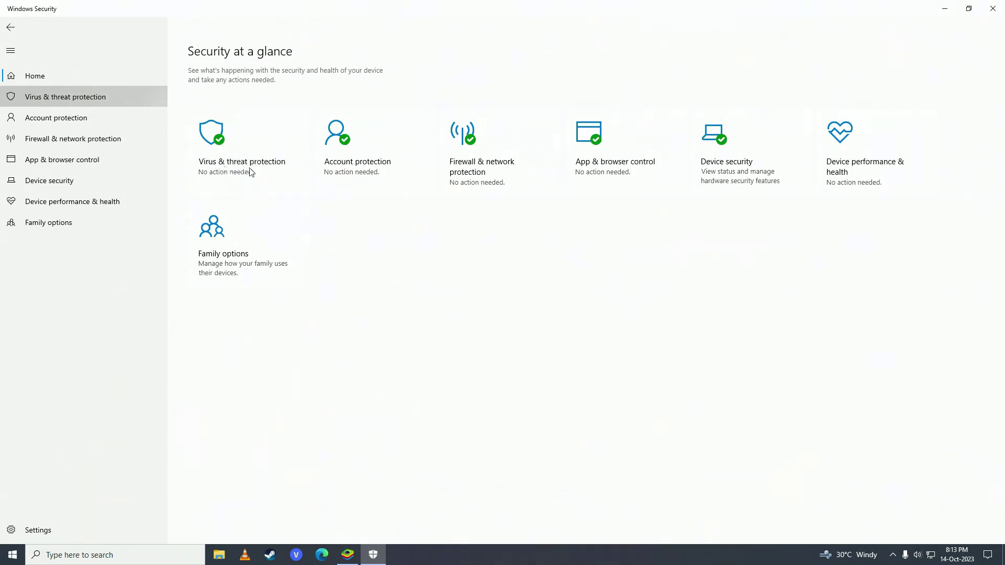
{"action": "left_click", "coordinate": [223, 172]}
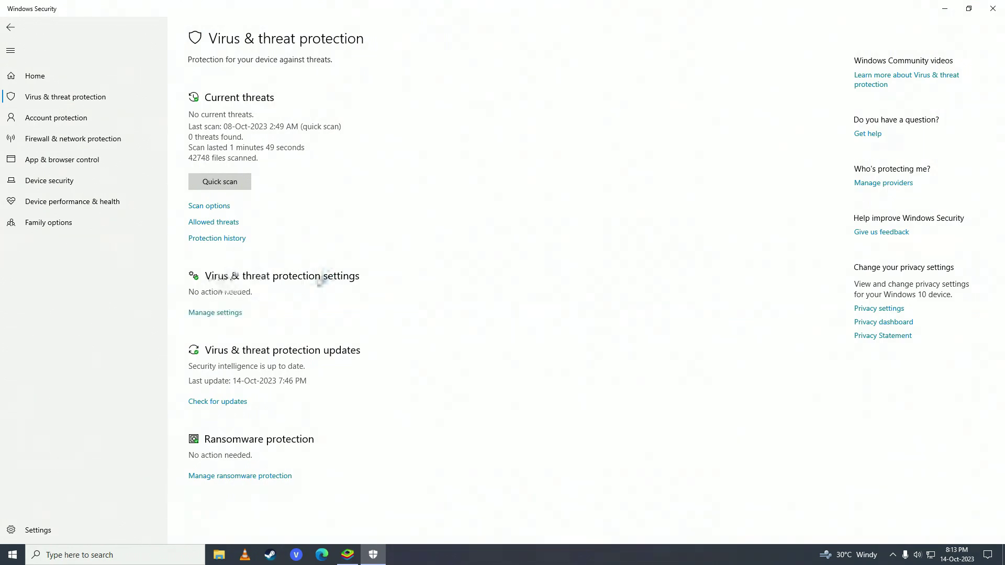
{"action": "left_click", "coordinate": [223, 313]}
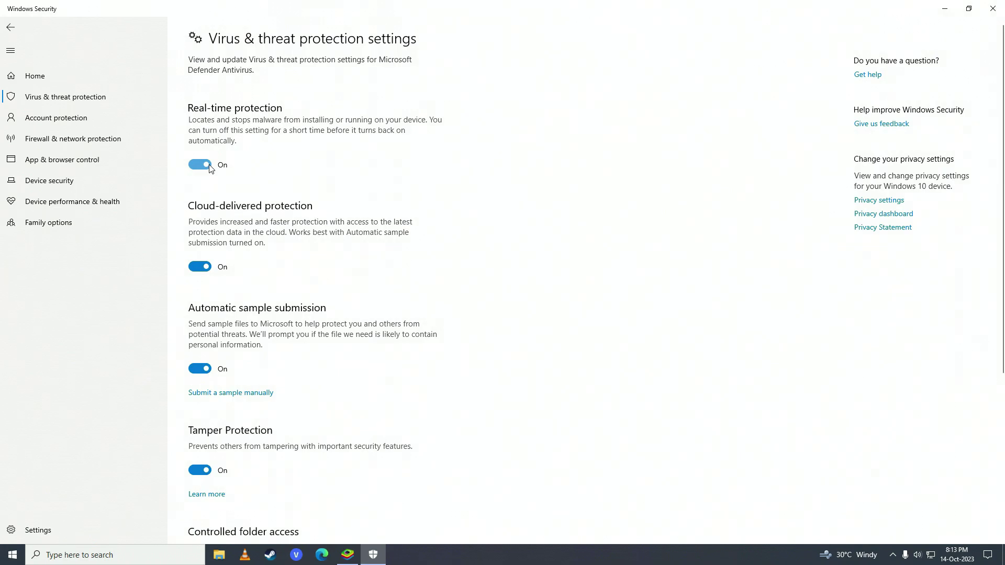
{"action": "left_click", "coordinate": [209, 166]}
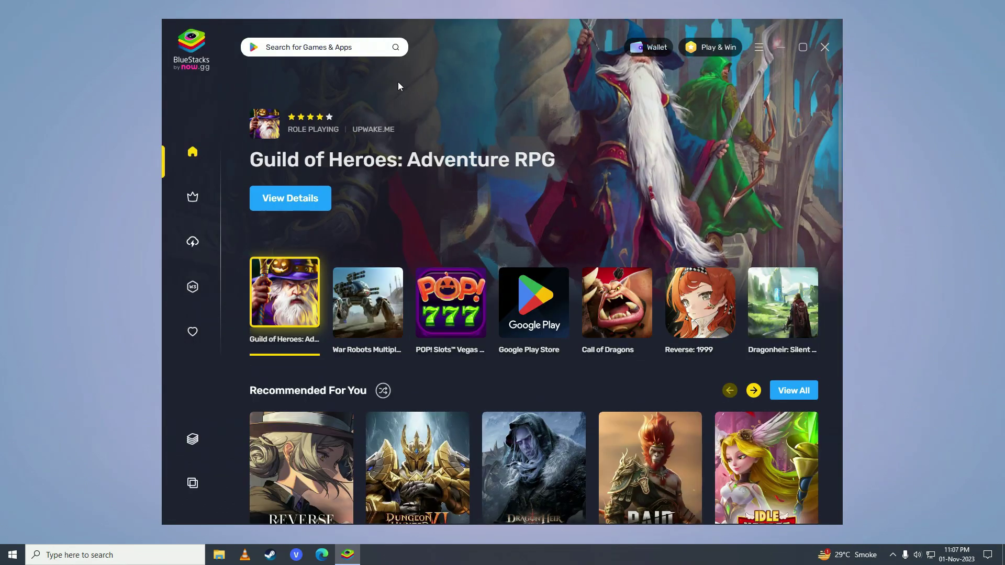
Search BlueStacks for 'sas zombie assault' and open SAS: Zombie Assault 4 on Google Play
{"action": "left_click", "coordinate": [349, 47]}
{"action": "type", "text": "sas z"}
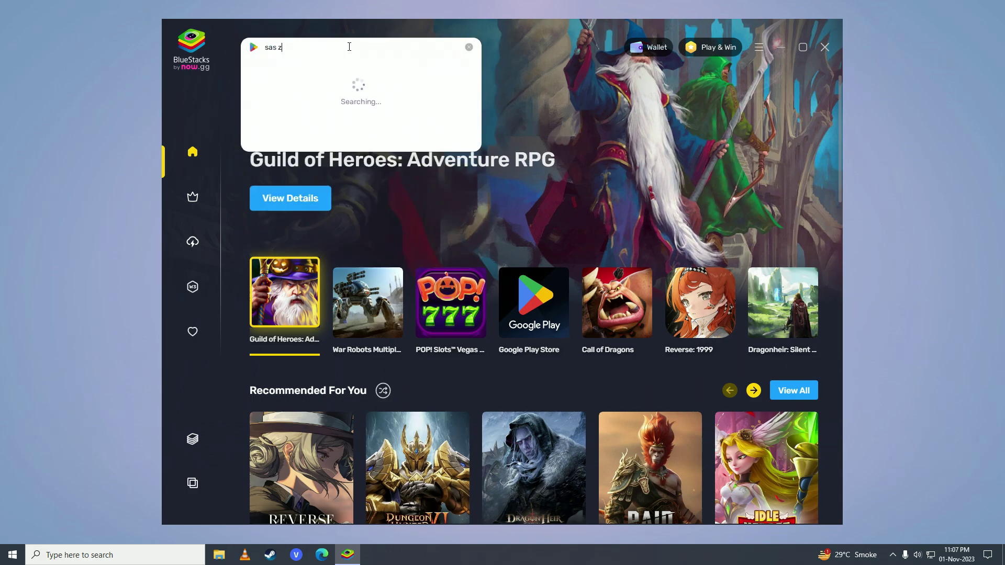
{"action": "type", "text": "ombie assau"}
{"action": "type", "text": "lt"}
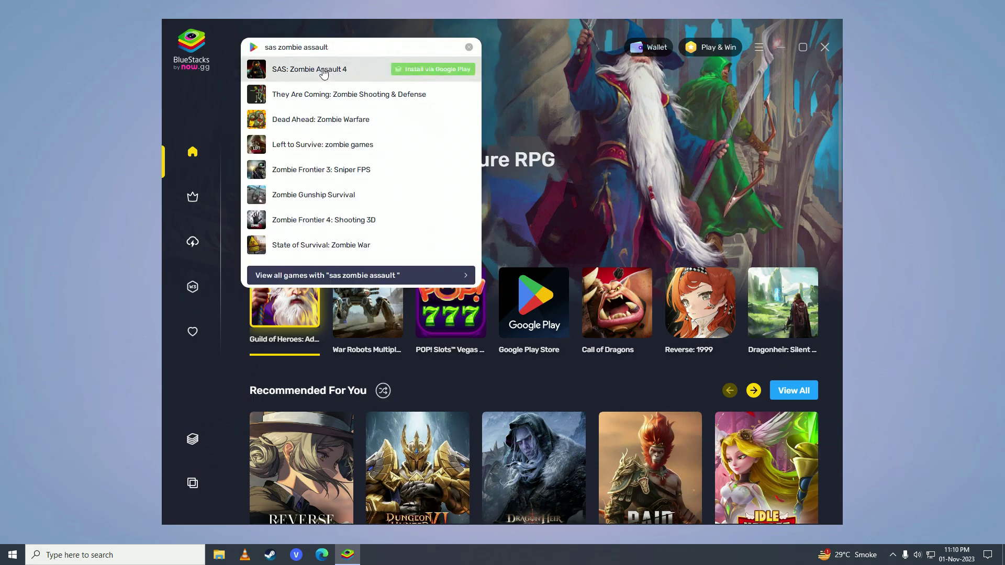
{"action": "mouse_move", "coordinate": [361, 69]}
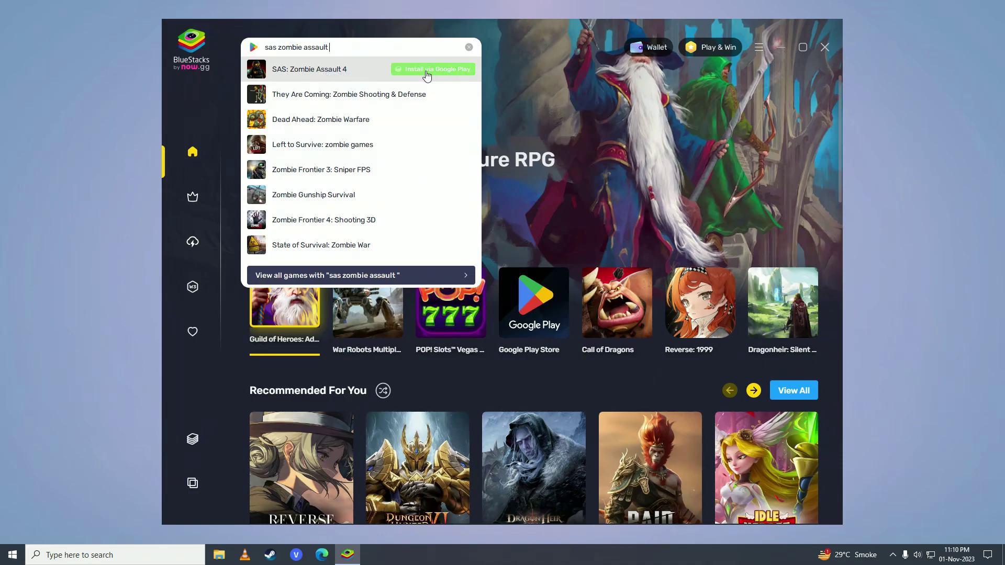
{"action": "left_click", "coordinate": [448, 72]}
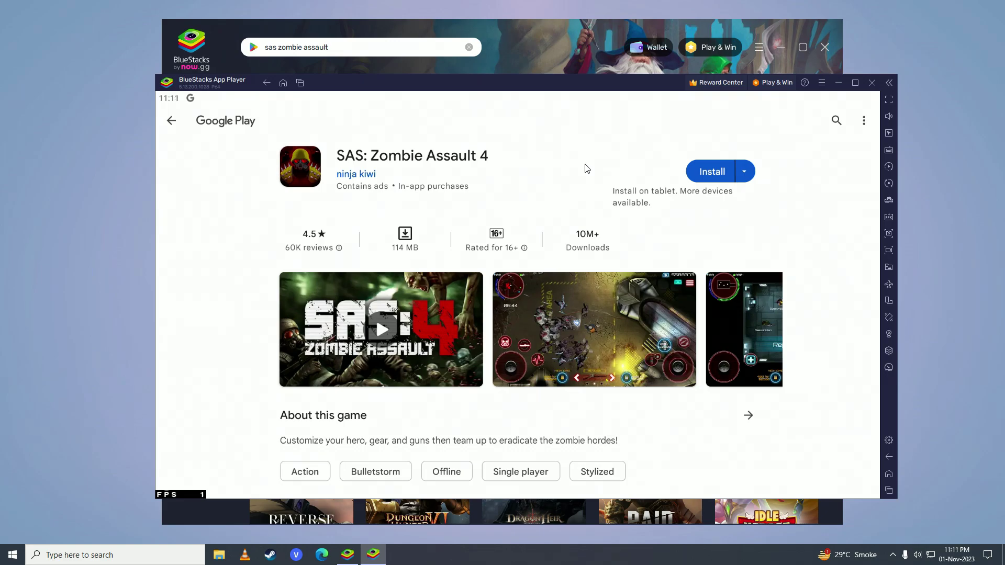
Install SAS: Zombie Assault 4 from Google Play, then launch the game
{"action": "left_click", "coordinate": [721, 173]}
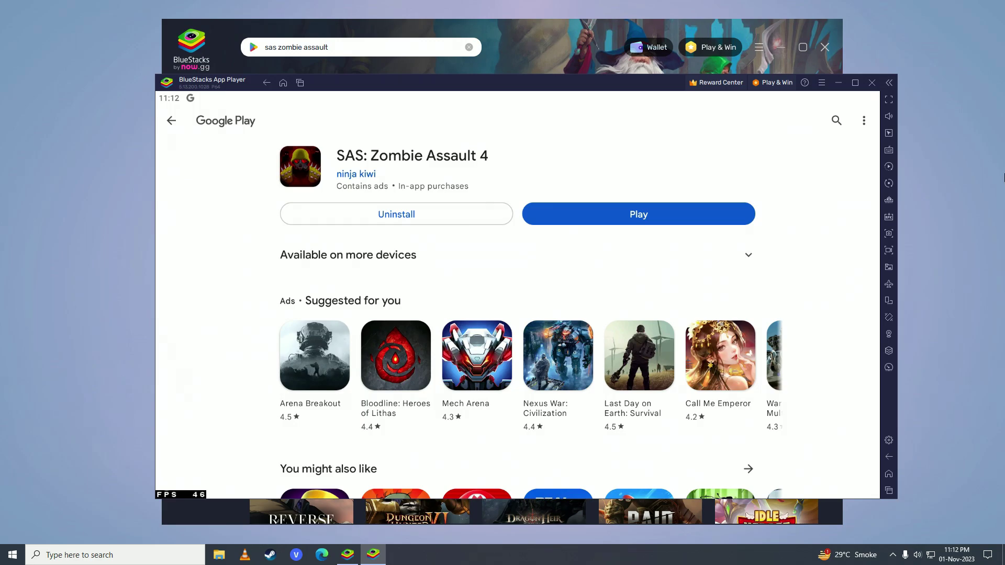
{"action": "left_click", "coordinate": [672, 212]}
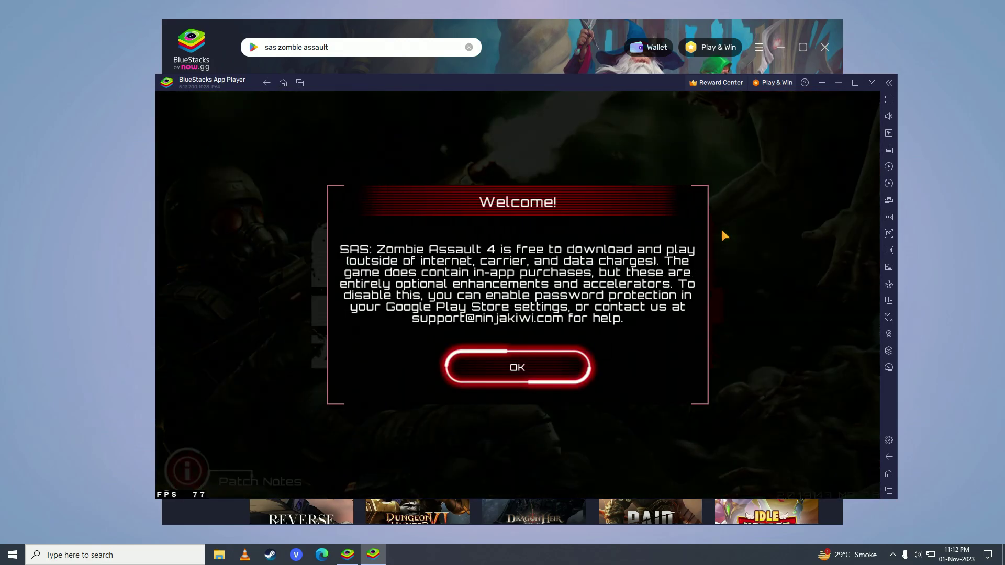
Make the game full screen, dismiss the Welcome notice, and choose PLAY
{"action": "key", "text": "F11"}
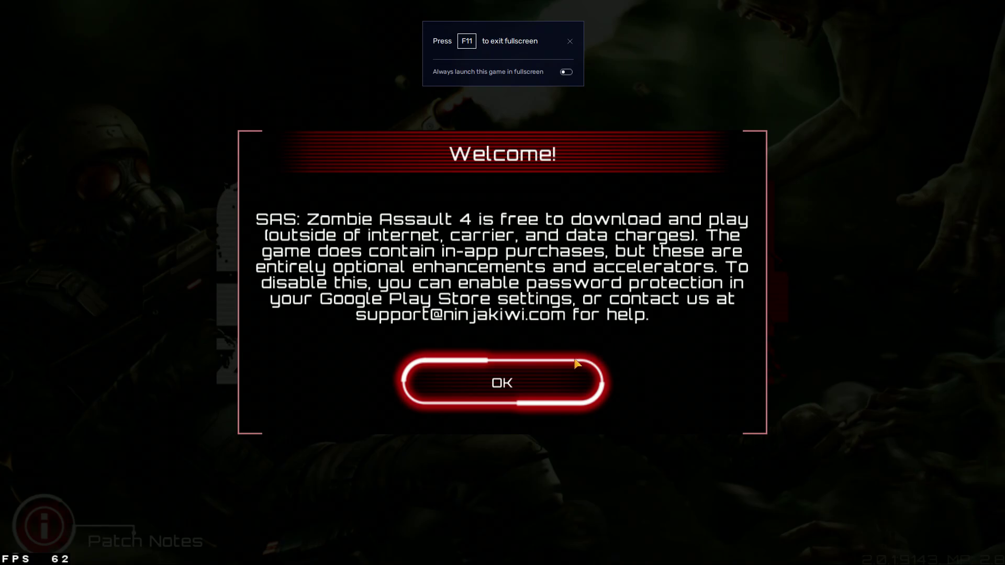
{"action": "left_click", "coordinate": [562, 383]}
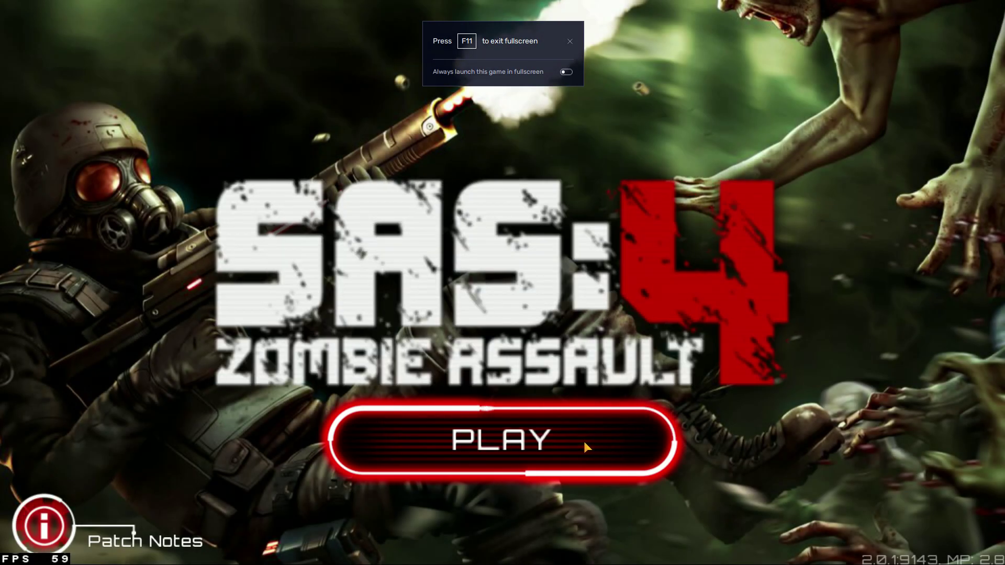
{"action": "left_click", "coordinate": [584, 441]}
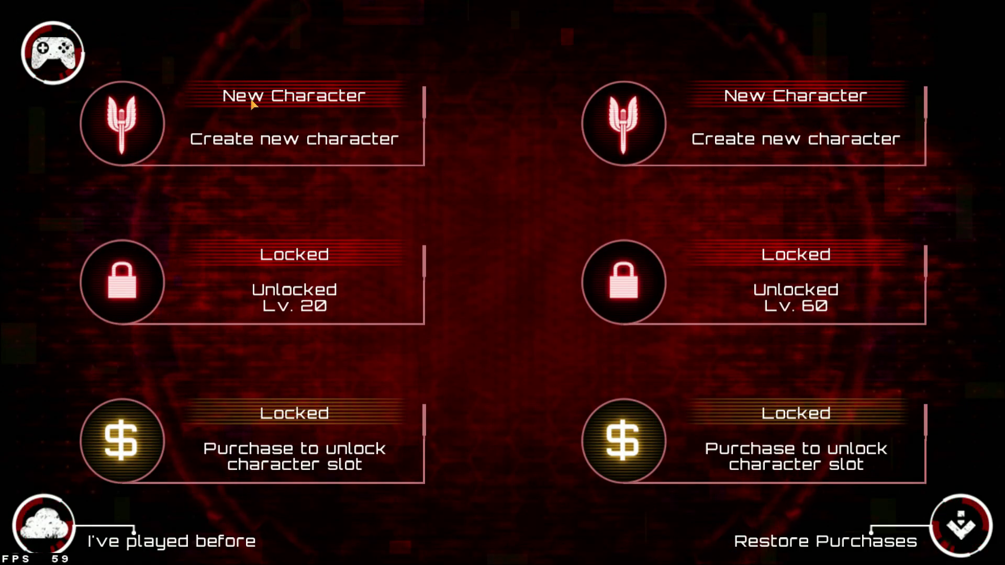
Create a new Assault-class character named Weaver in the first slot and start the mission
{"action": "left_click", "coordinate": [252, 104]}
{"action": "left_click", "coordinate": [419, 136]}
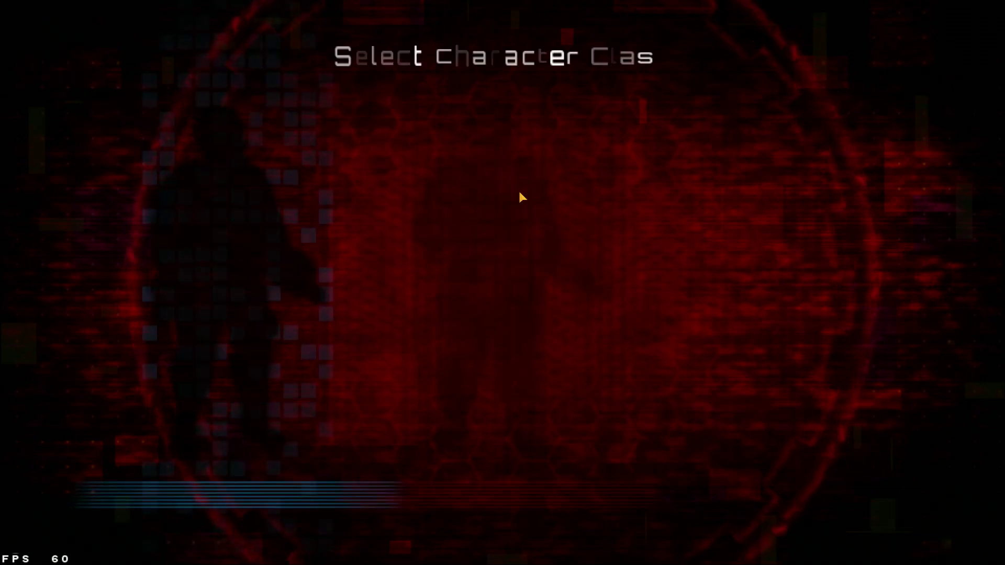
{"action": "left_click", "coordinate": [521, 203]}
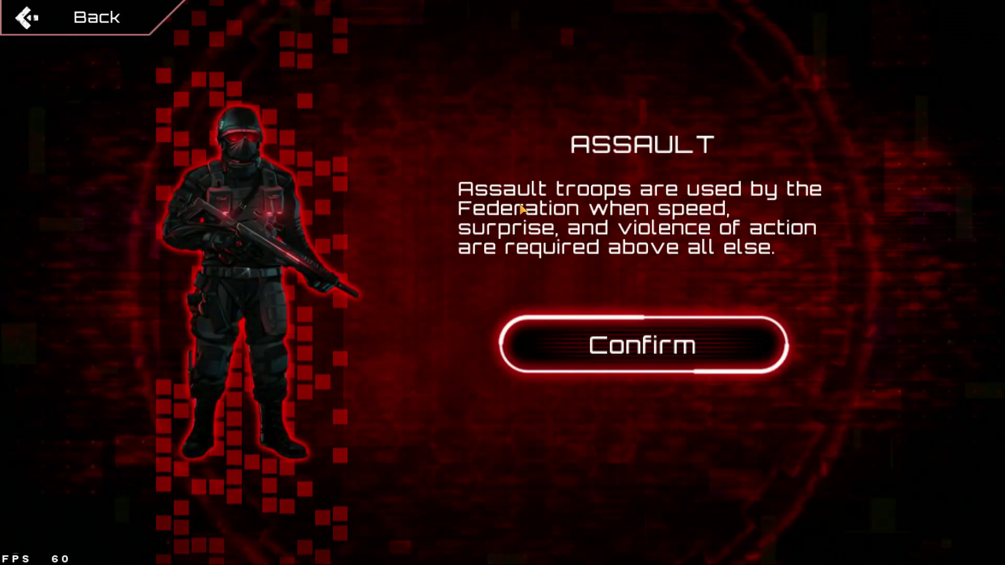
{"action": "left_click", "coordinate": [690, 351]}
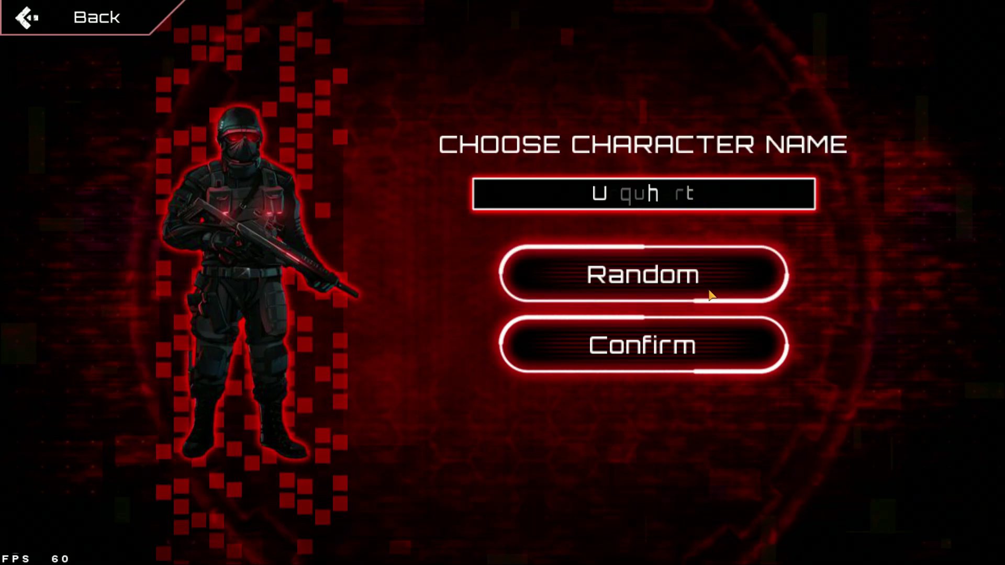
{"action": "left_click", "coordinate": [715, 331]}
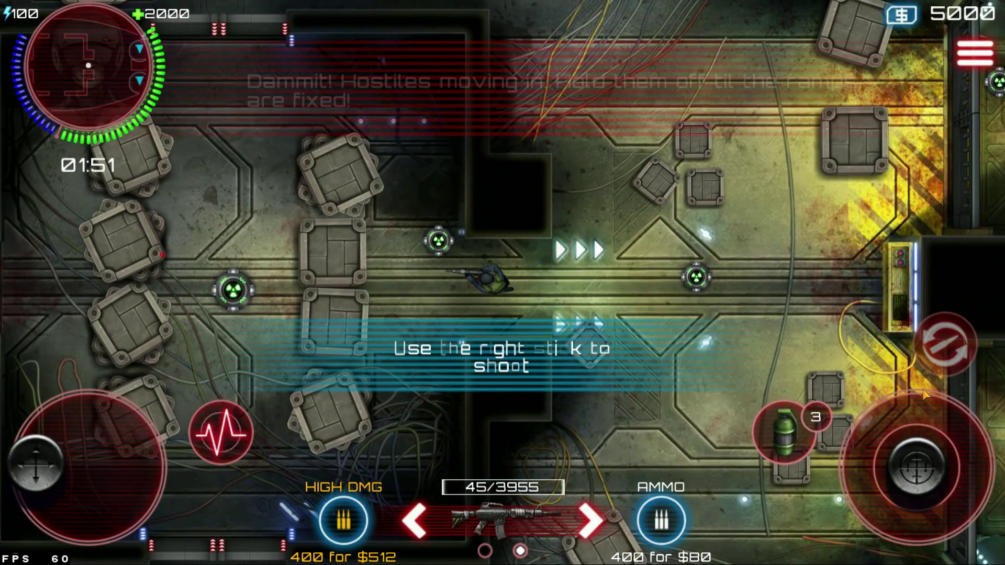
Walk the soldier right and down, then shoot the zombies approaching from the right
{"action": "key", "text": "d"}
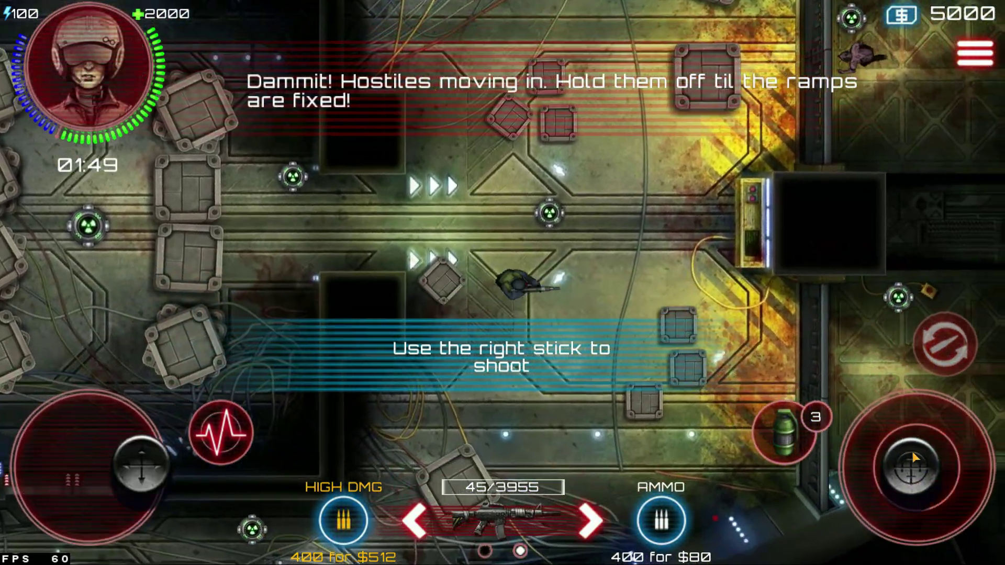
{"action": "key", "text": "s"}
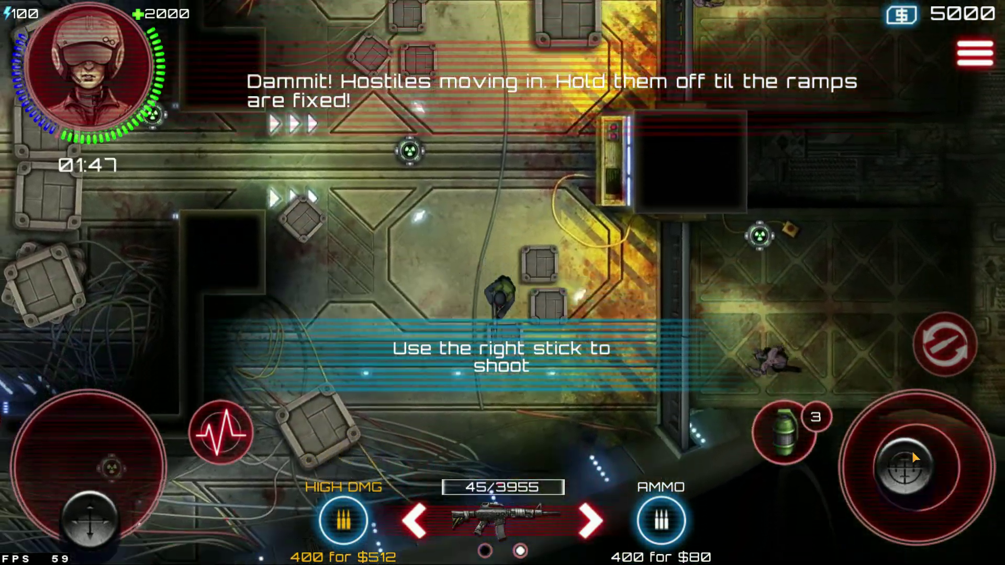
{"action": "key", "text": "d"}
{"action": "key", "text": "a"}
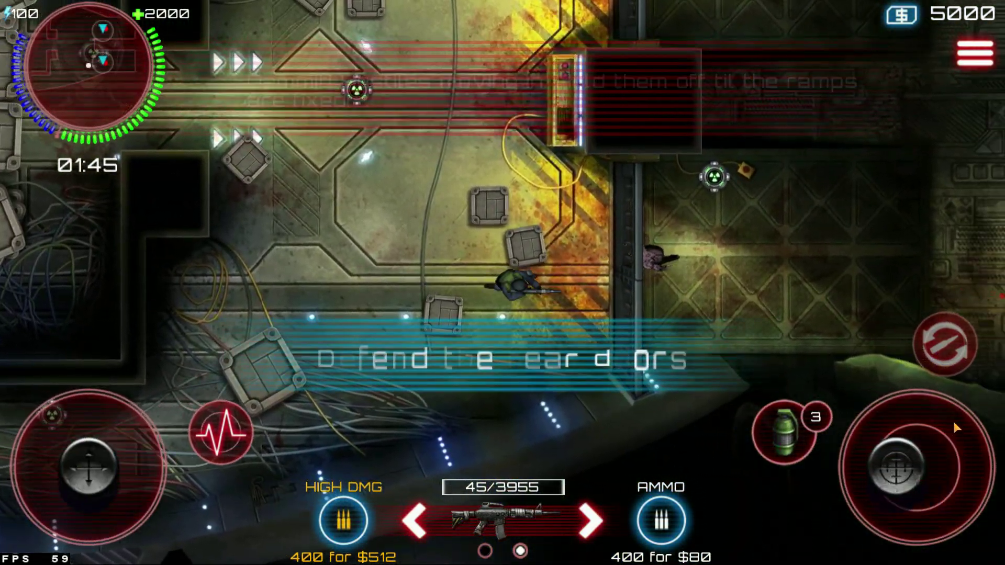
{"action": "key", "text": "s"}
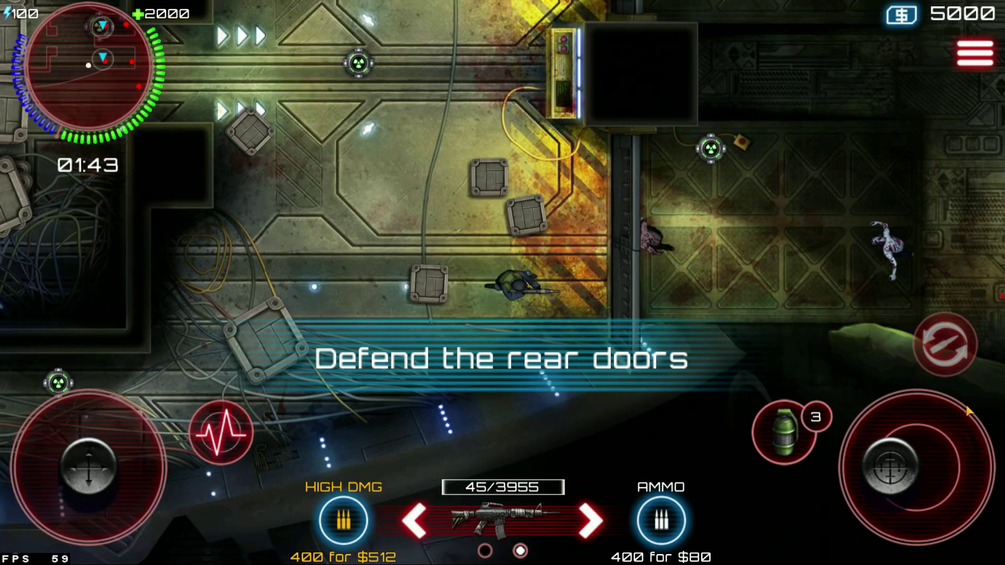
{"action": "left_click_drag", "start_coordinate": [965, 404], "coordinate": [964, 448]}
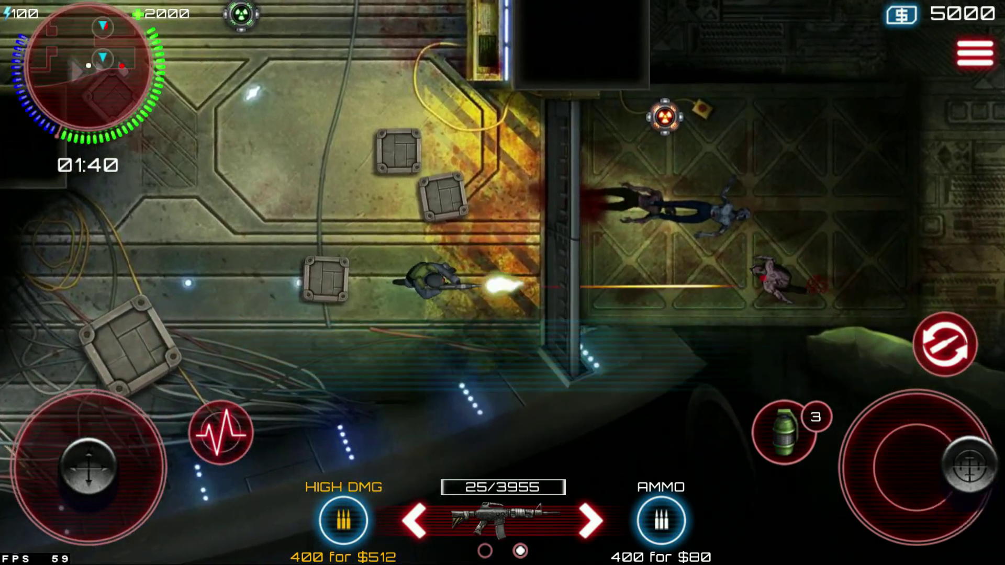
{"action": "left_click_drag", "start_coordinate": [964, 448], "coordinate": [969, 467]}
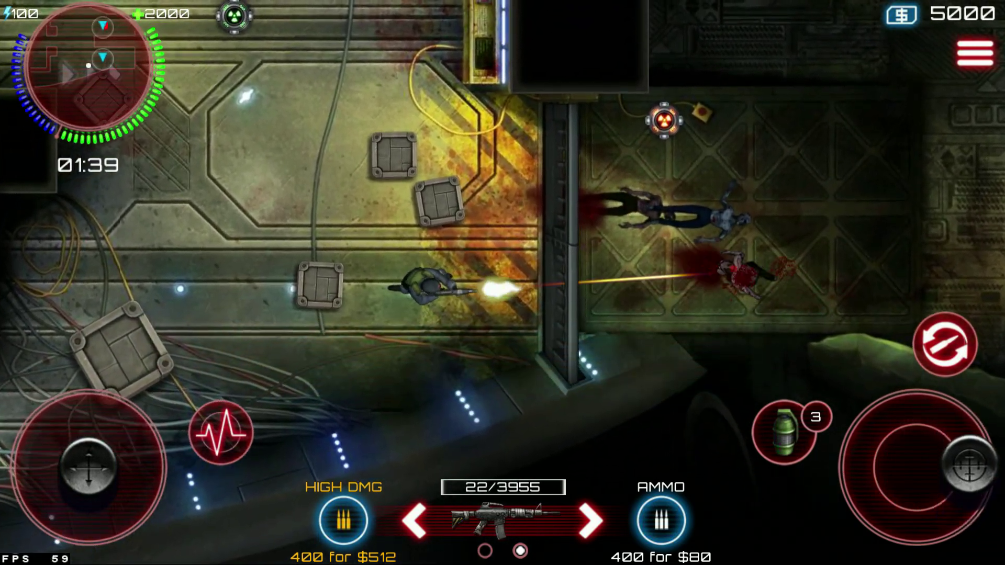
Reposition the soldier toward the rear doors and fire at the zombie horde
{"action": "key", "text": "a"}
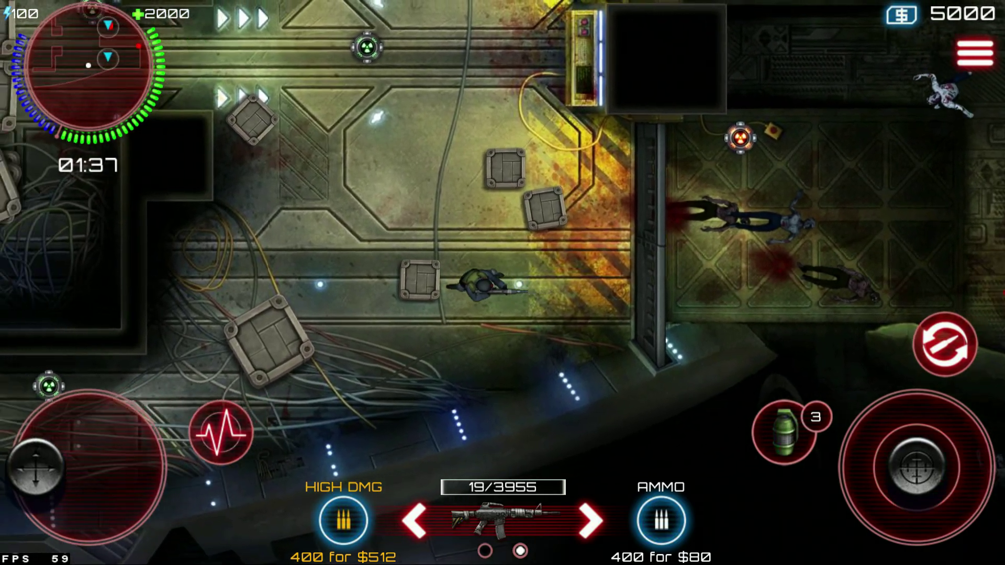
{"action": "key", "text": "w"}
{"action": "key", "text": "d"}
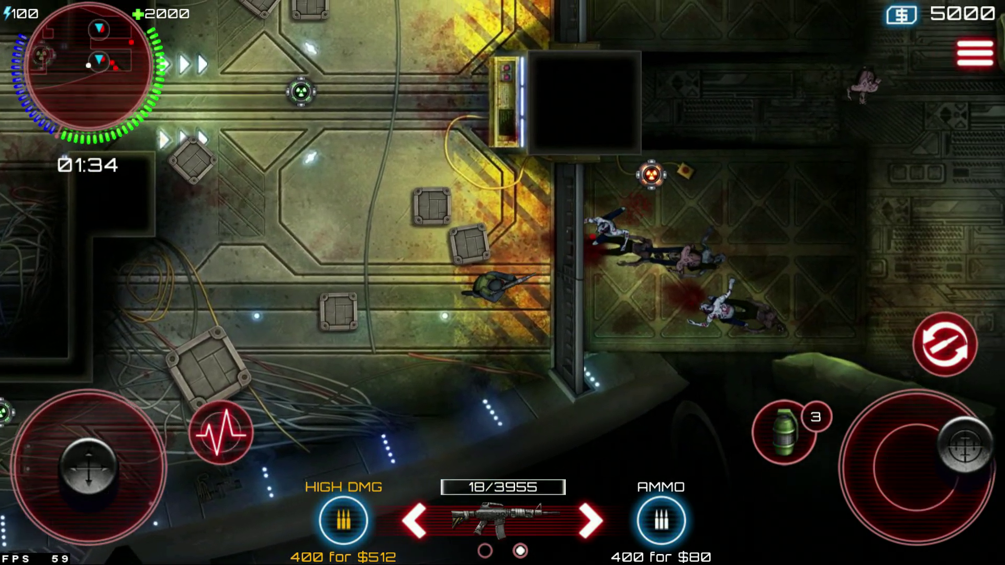
{"action": "left_click_drag", "start_coordinate": [958, 449], "coordinate": [970, 471]}
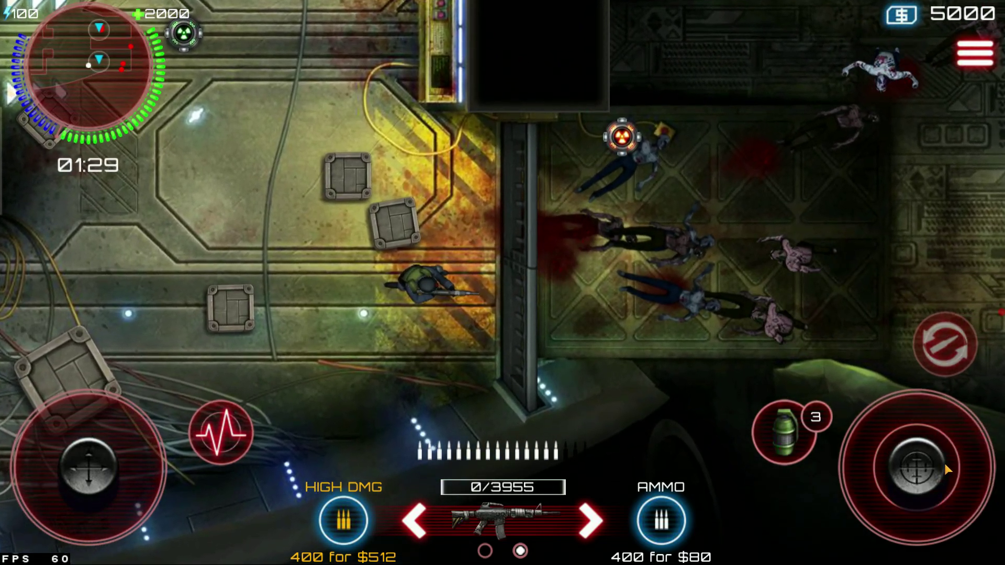